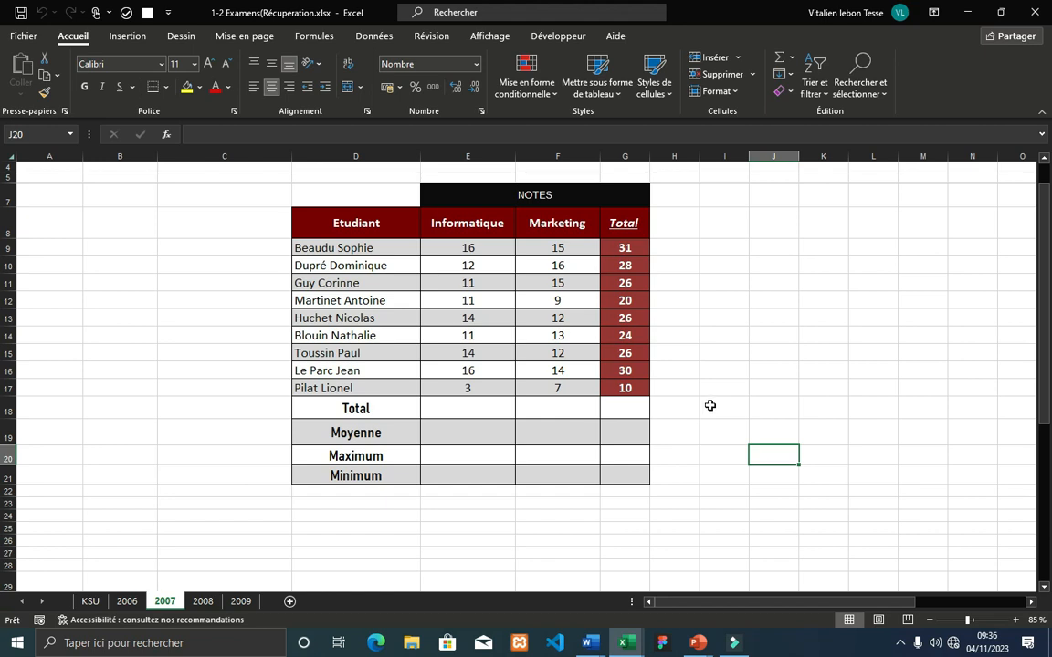
Step: Enter =SOMME(E9:E17) in cell E18 to total the Informatique grades
left_click(694, 388)
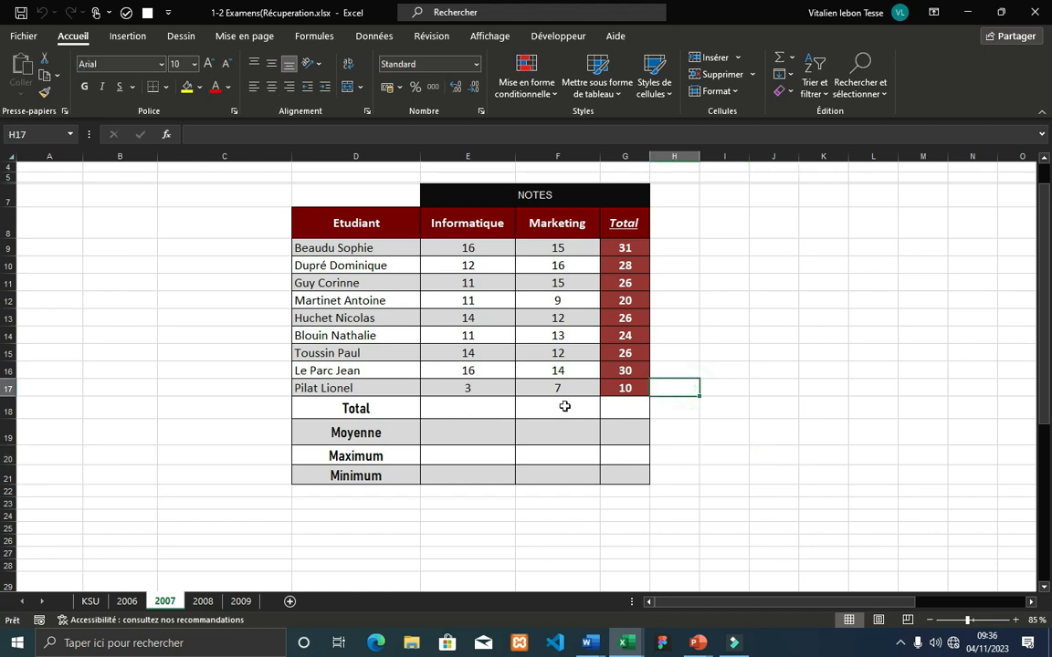
left_click(472, 407)
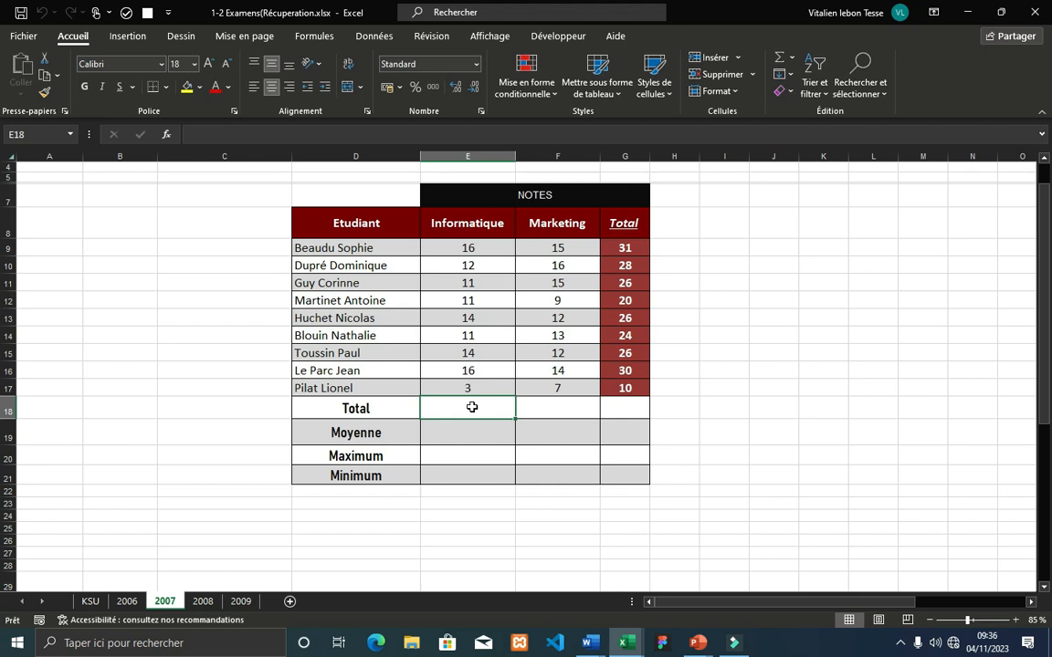
type("=")
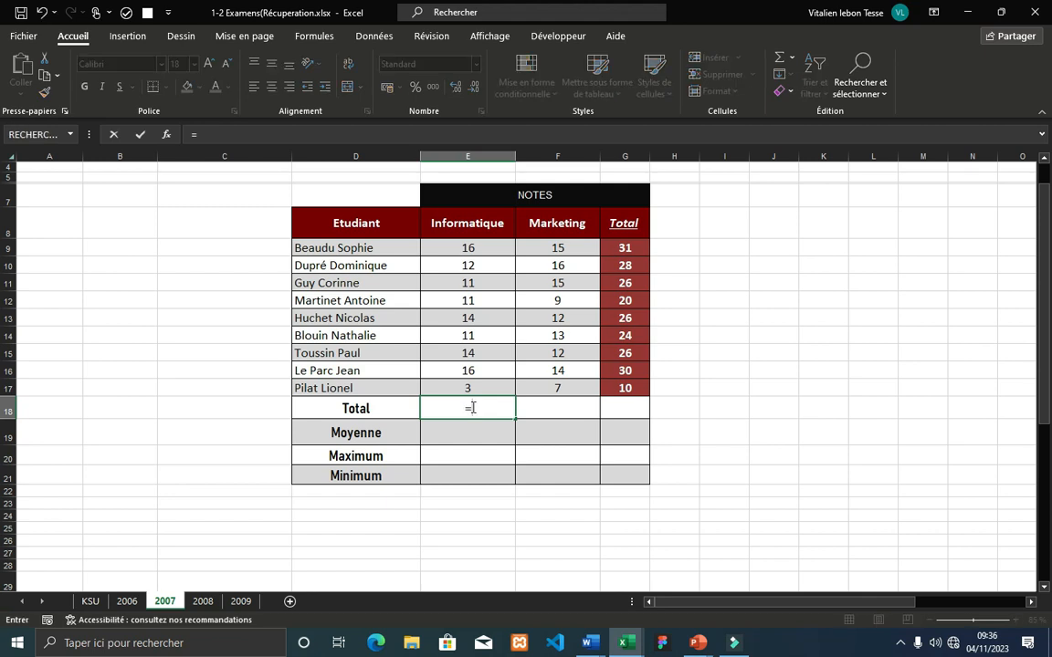
type("so")
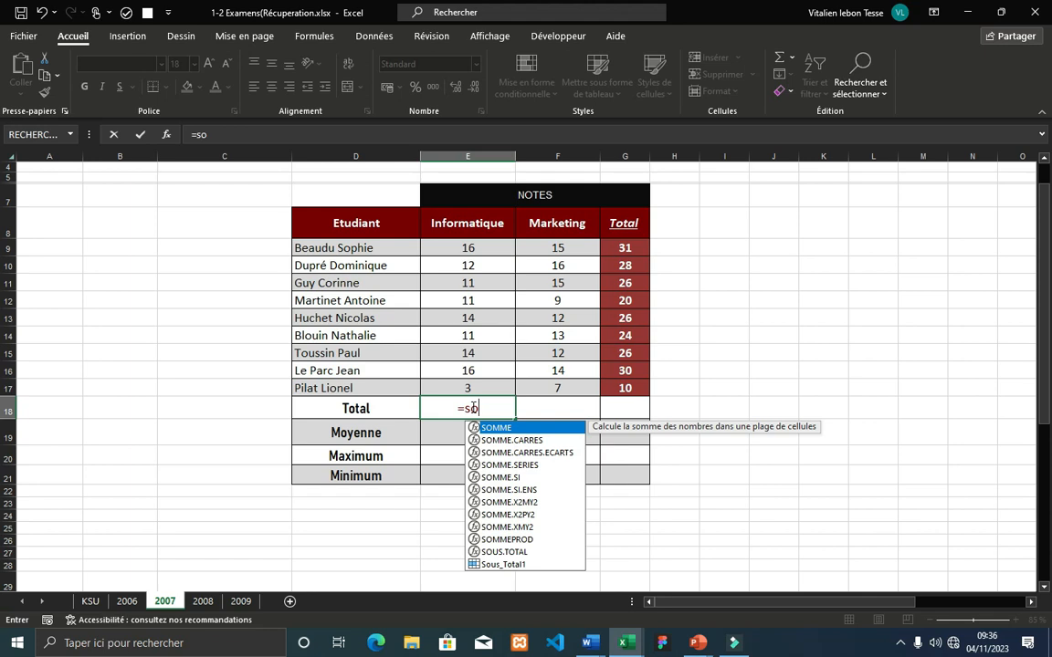
double_click(494, 428)
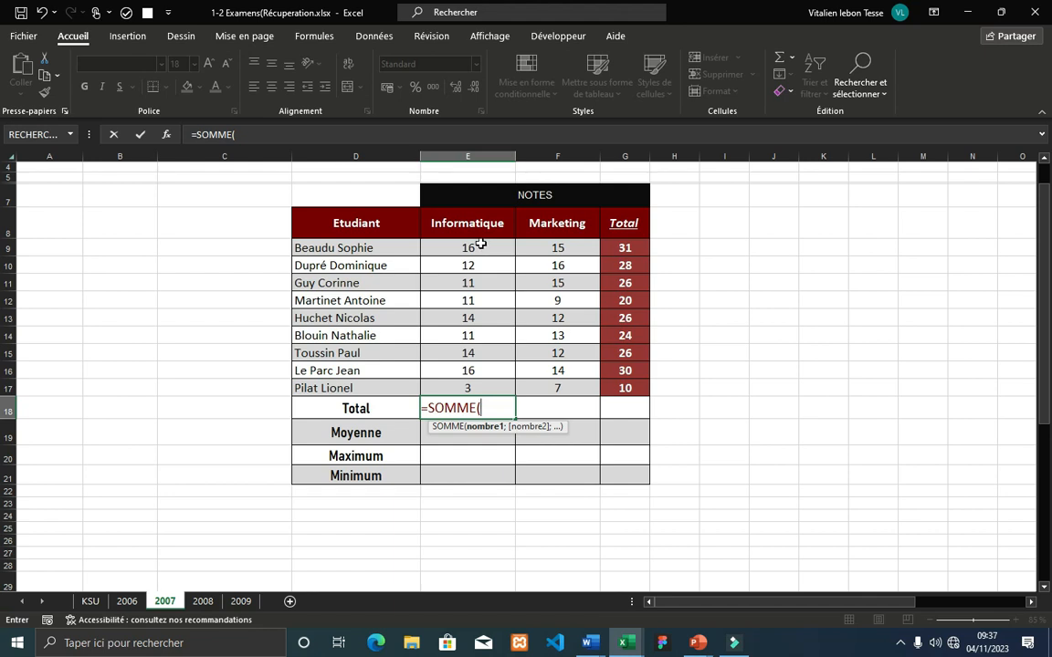
left_click_drag(480, 244, 473, 391)
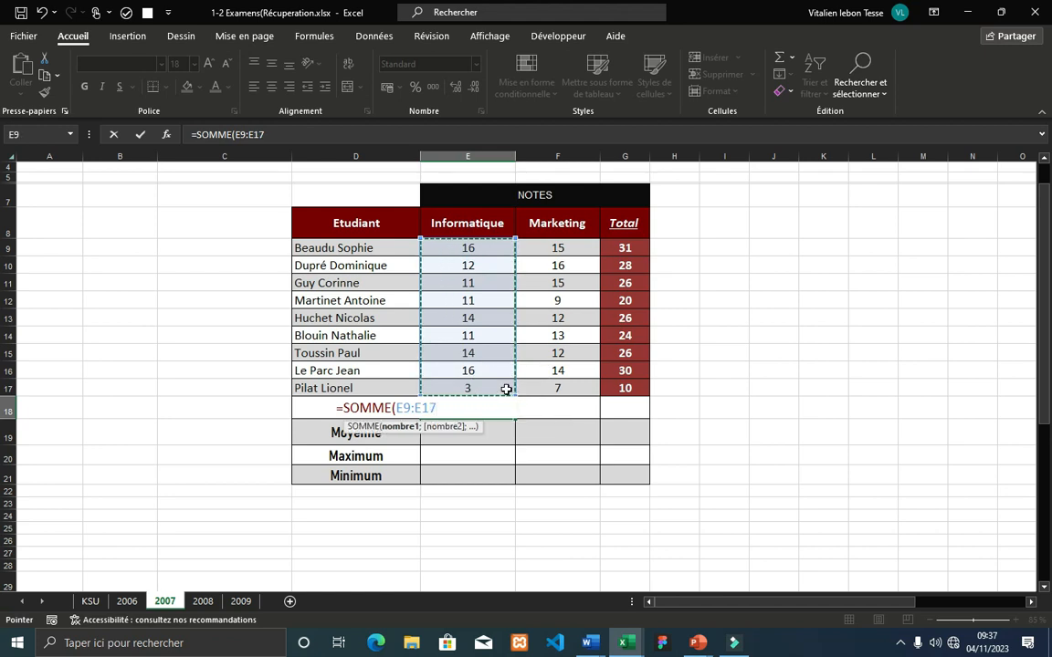
type(")")
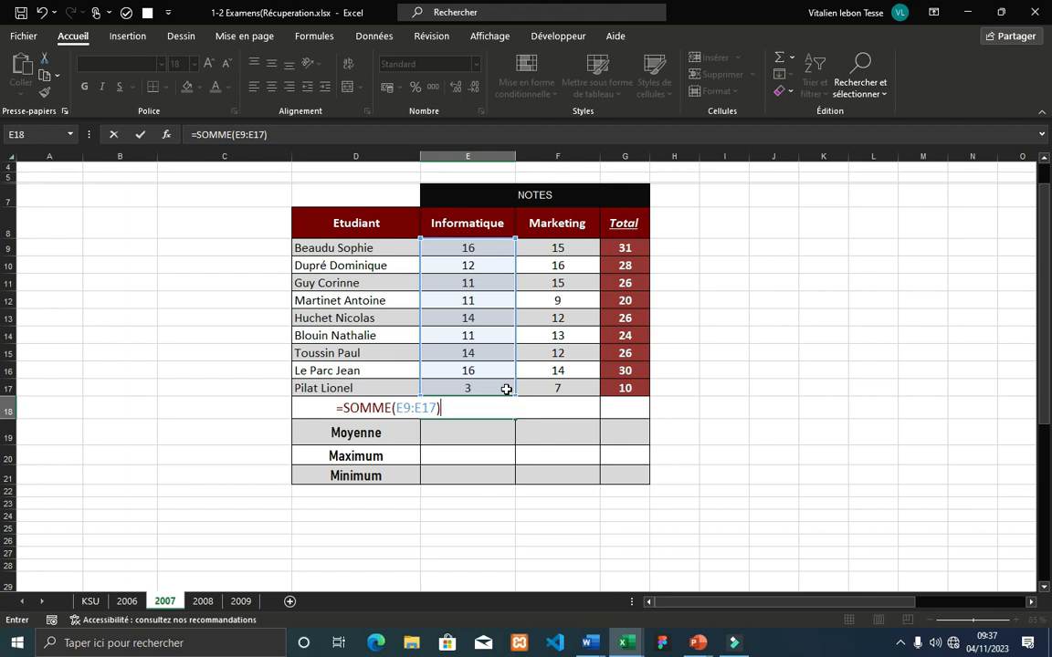
key("Return")
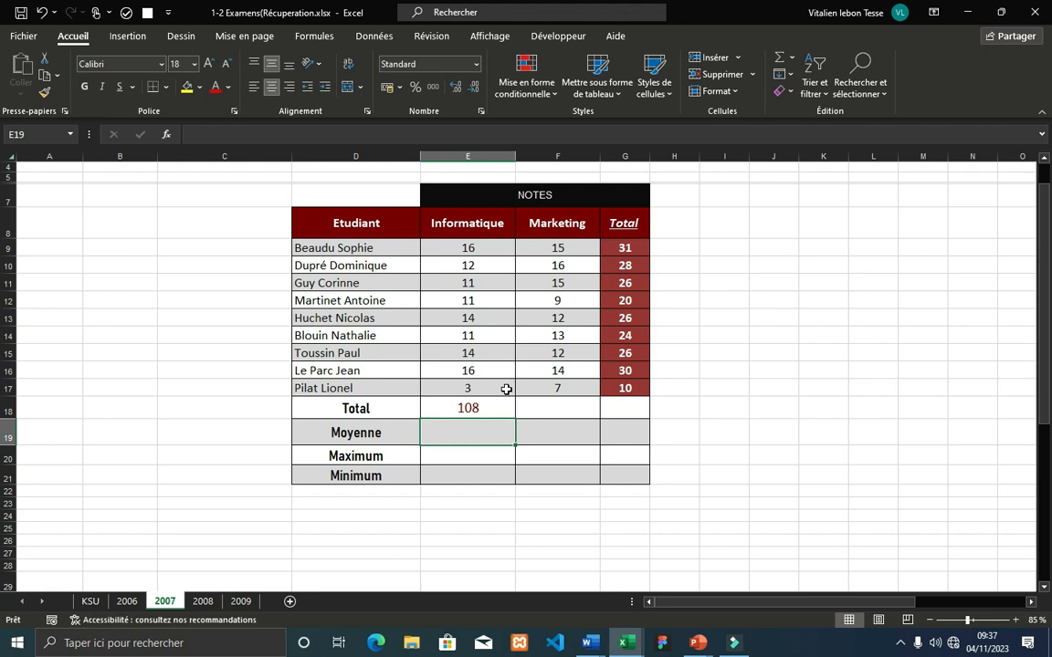
Step: Fill the Informatique total formula from E18 across to the Marketing and Total columns, through G18
left_click(541, 406)
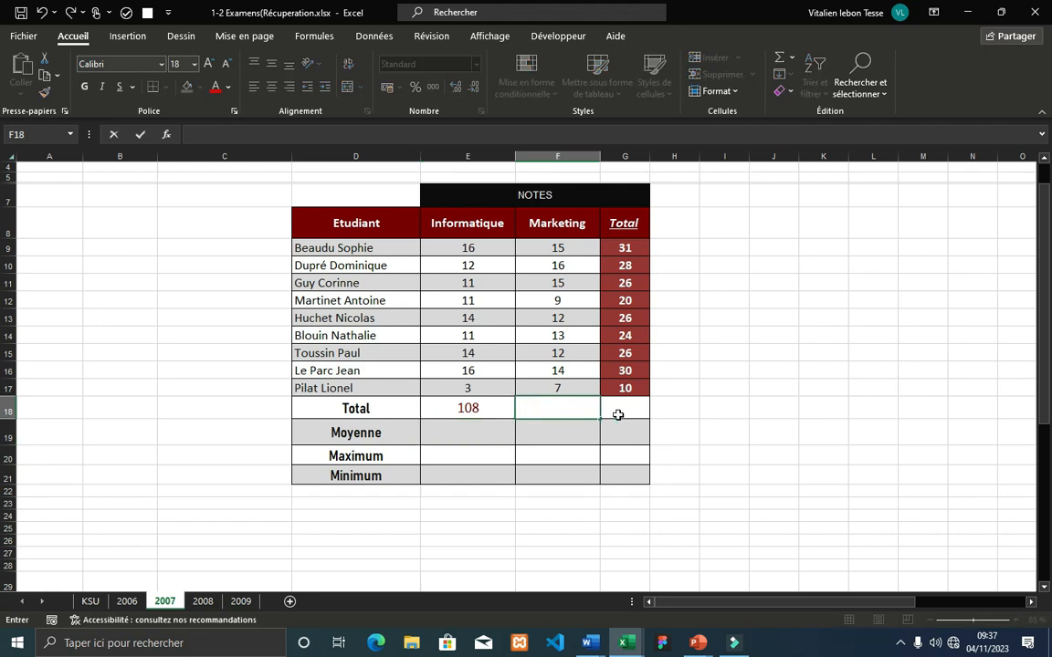
key("Escape")
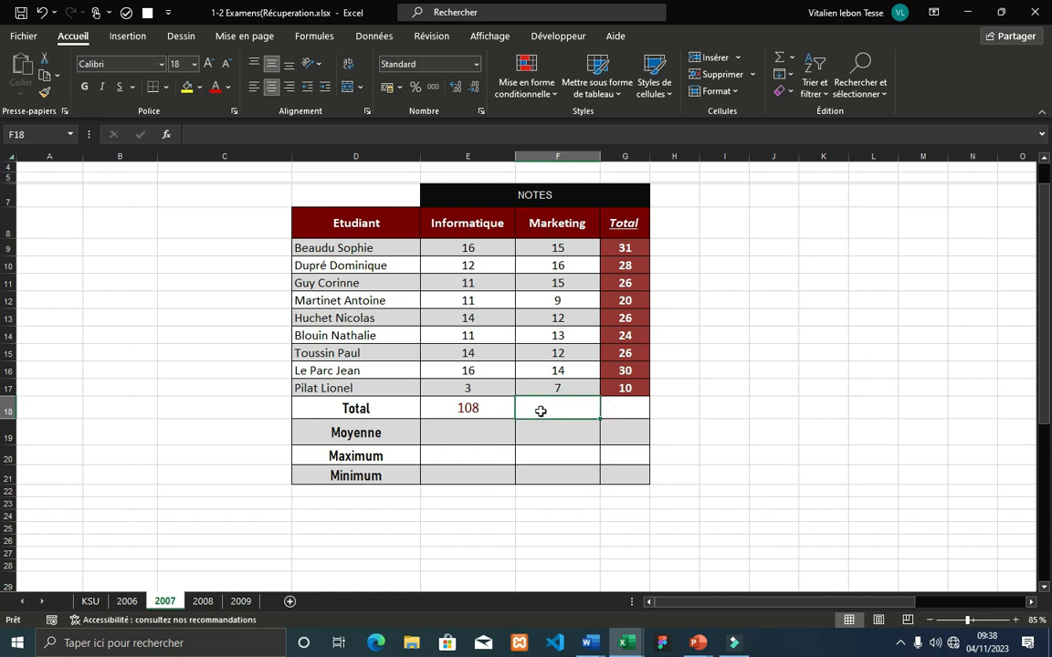
type("=")
left_click(488, 408)
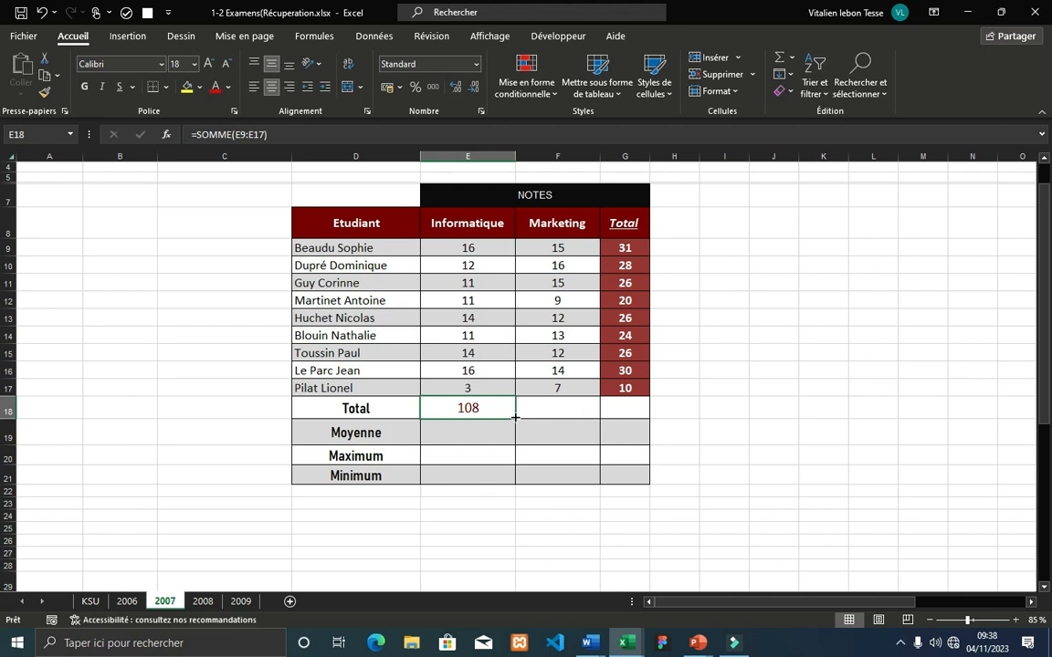
left_click_drag(514, 418, 629, 410)
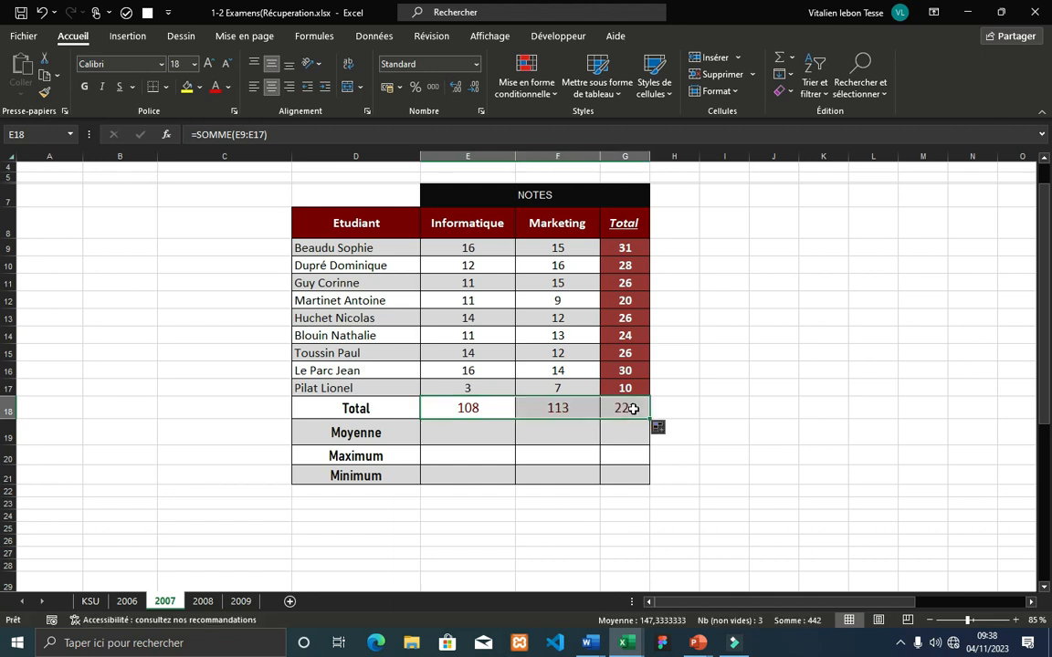
left_click(693, 388)
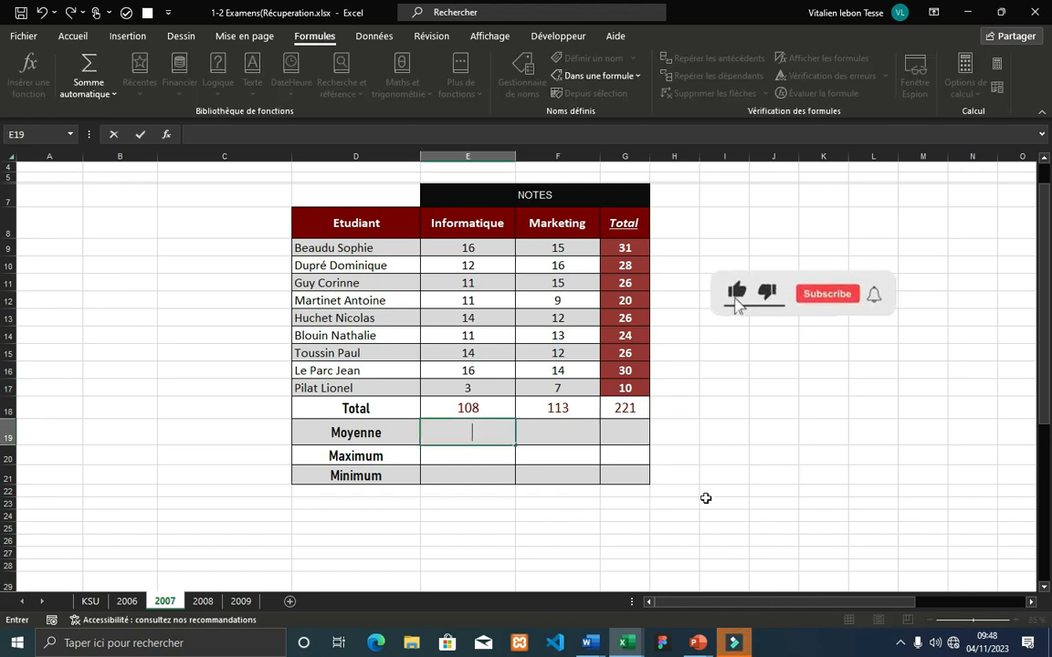
Step: Enter =MOYENNE(E9:E17) in cell E19 to average the Informatique grades
left_click(486, 428)
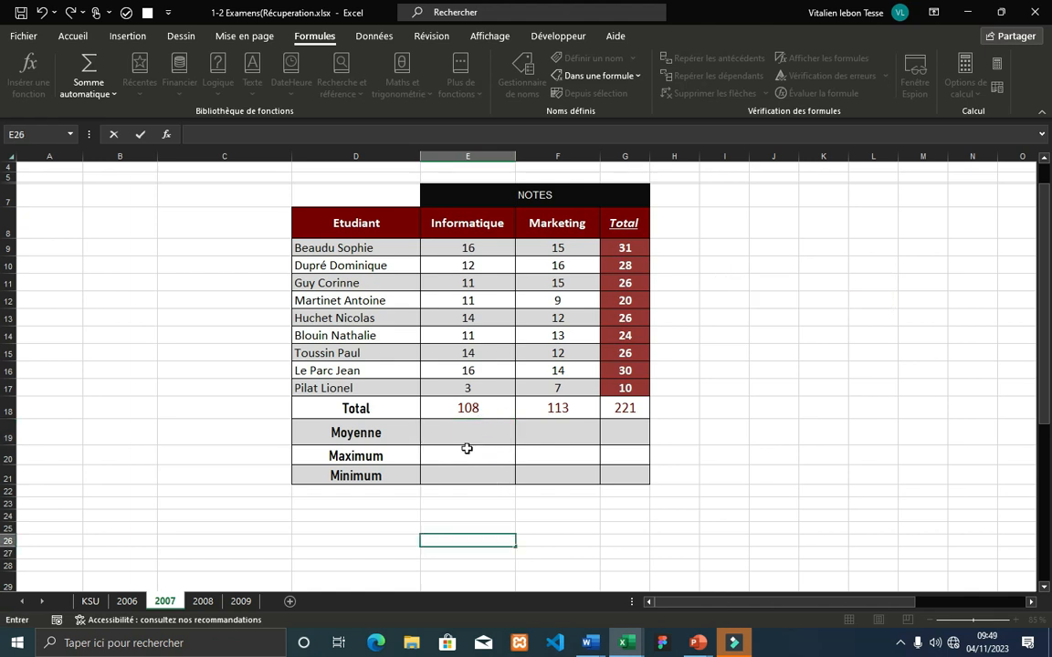
left_click(468, 431)
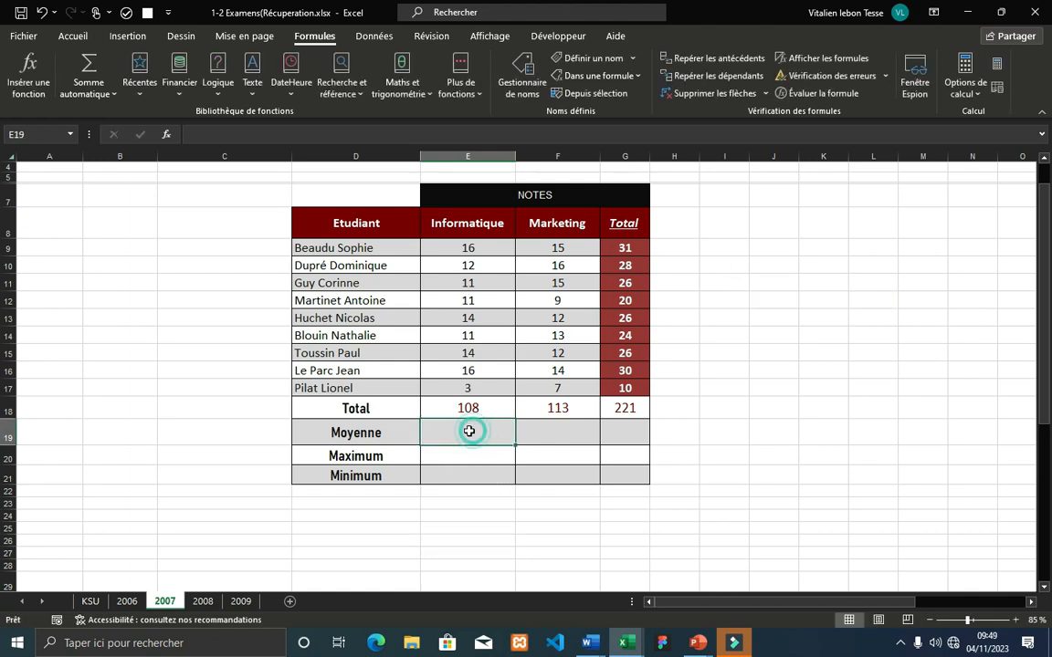
type("=")
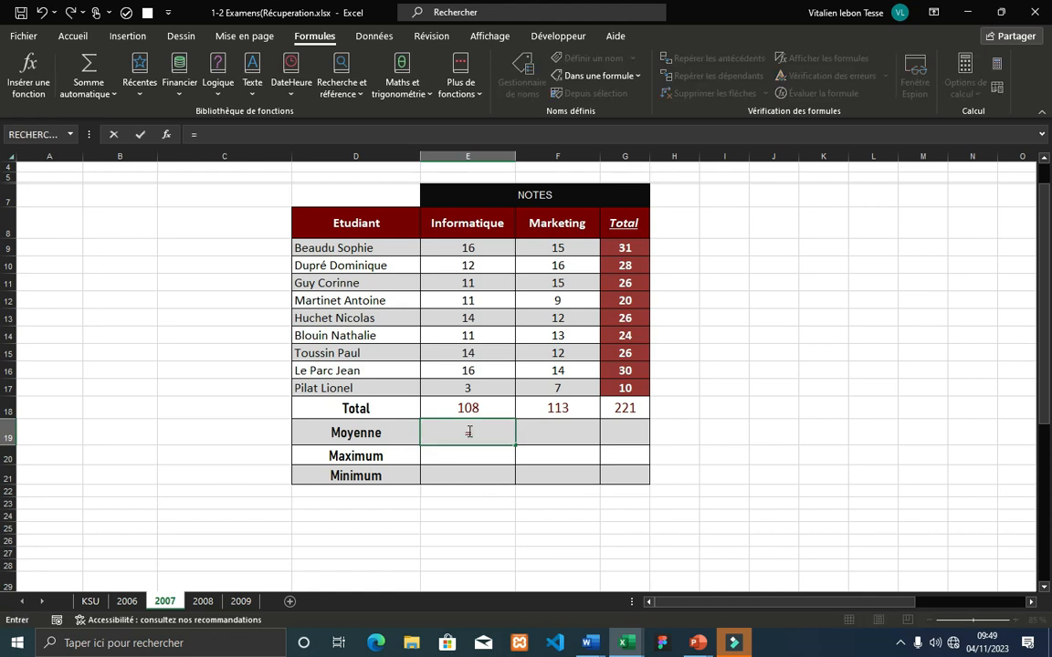
type("mo")
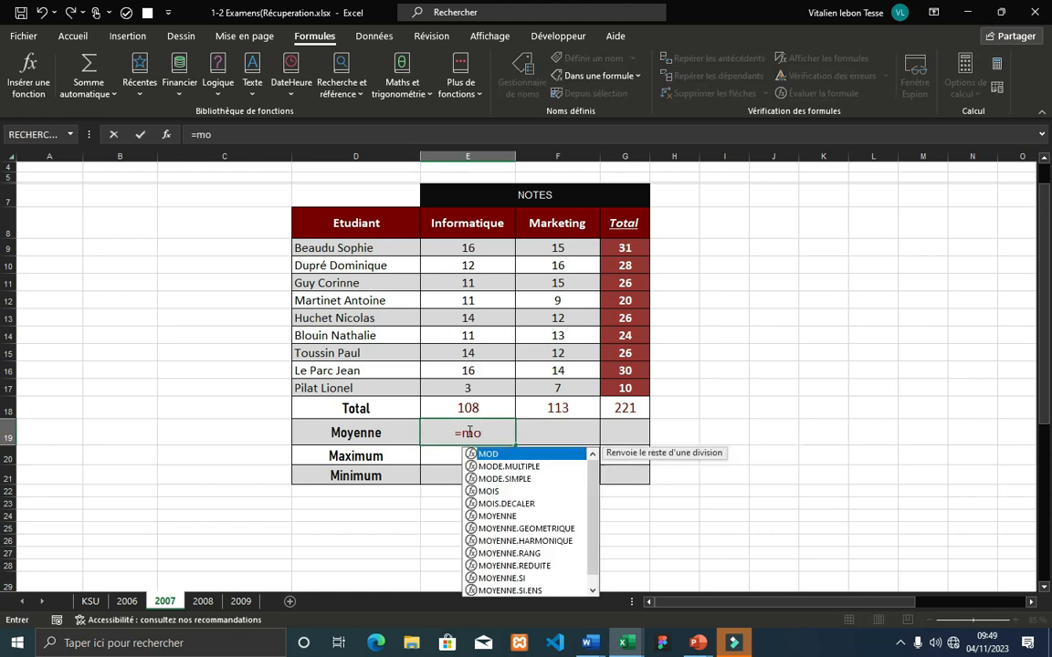
type("ye")
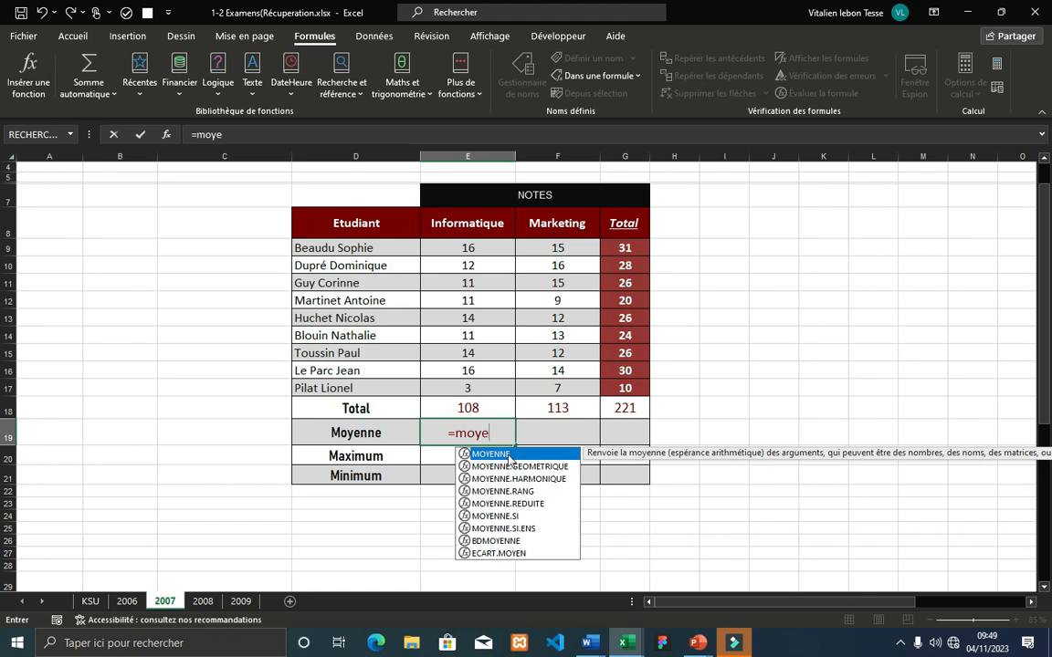
double_click(507, 455)
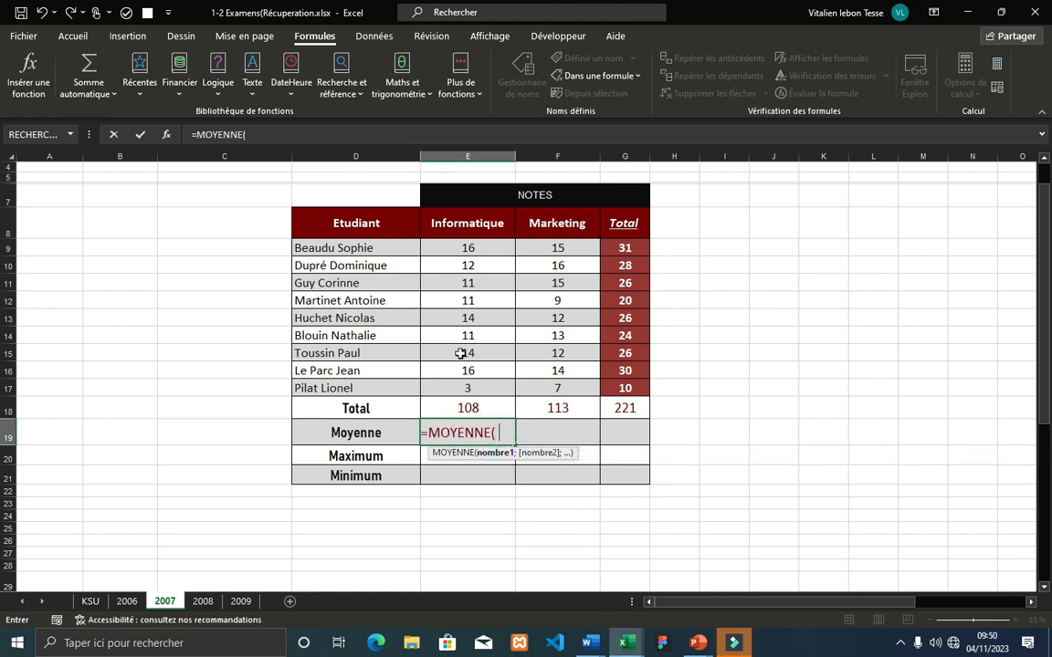
left_click_drag(476, 252, 479, 390)
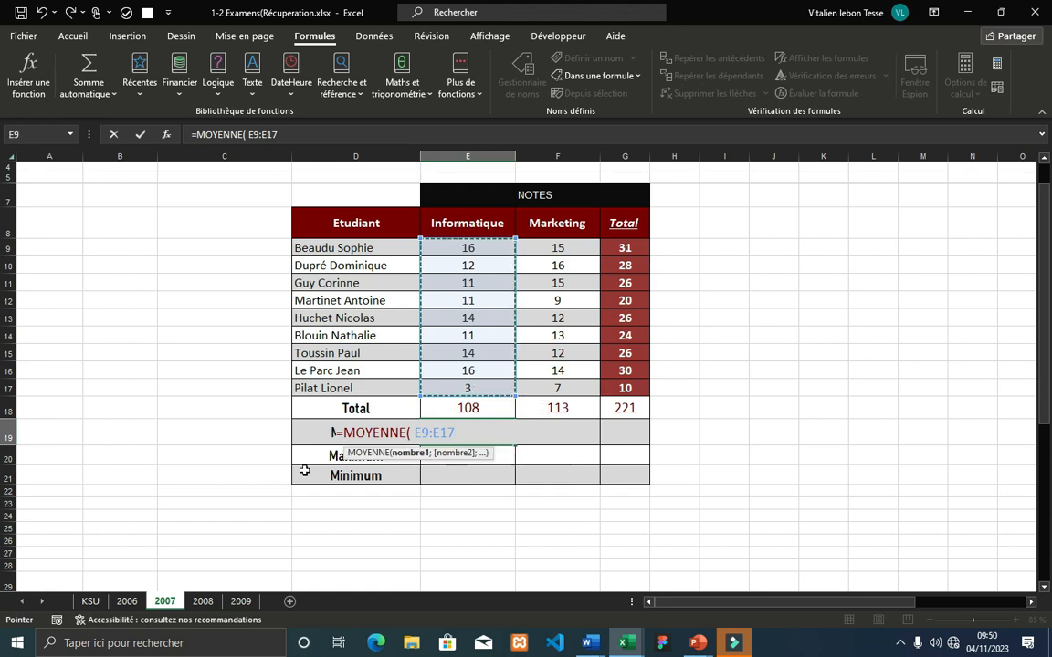
type(")")
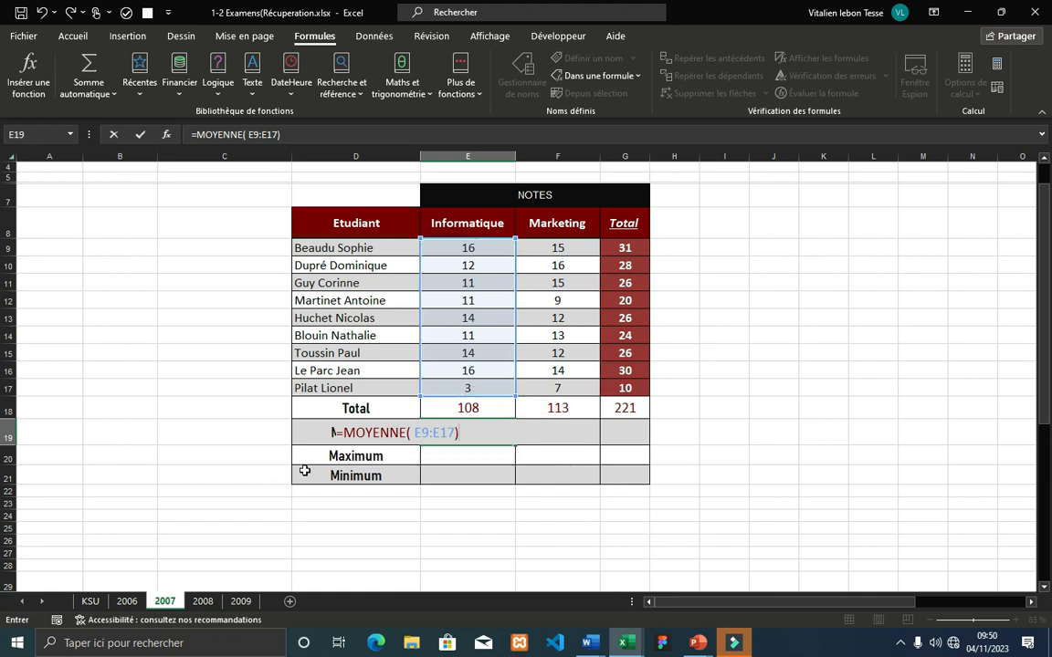
key("Return")
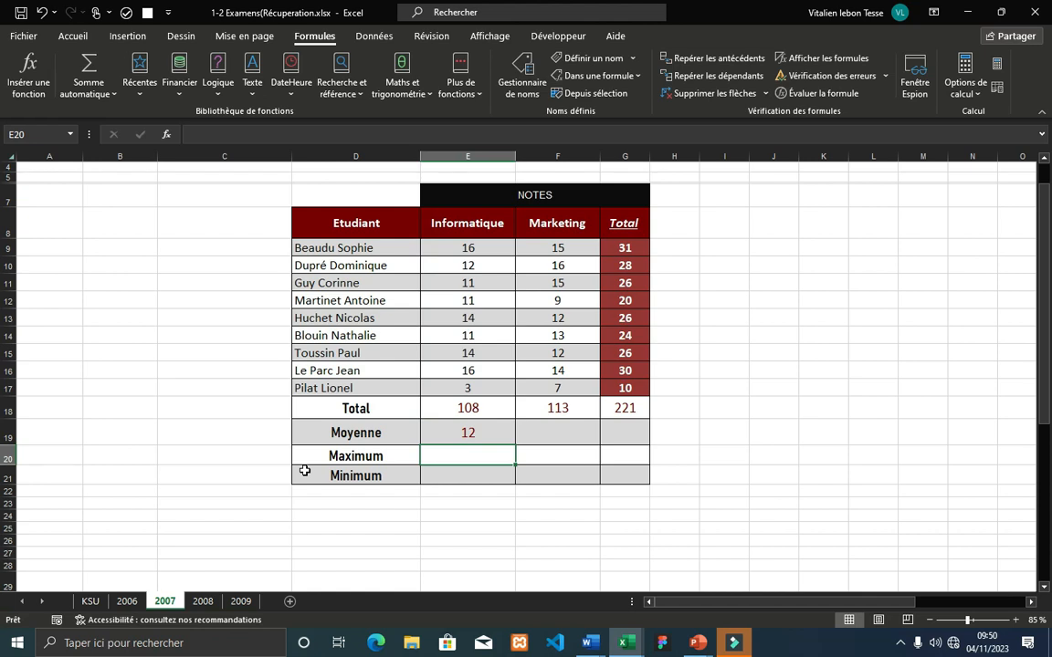
Step: Fill the average formula from E19 across to the Marketing and Total columns, through G19
type("=")
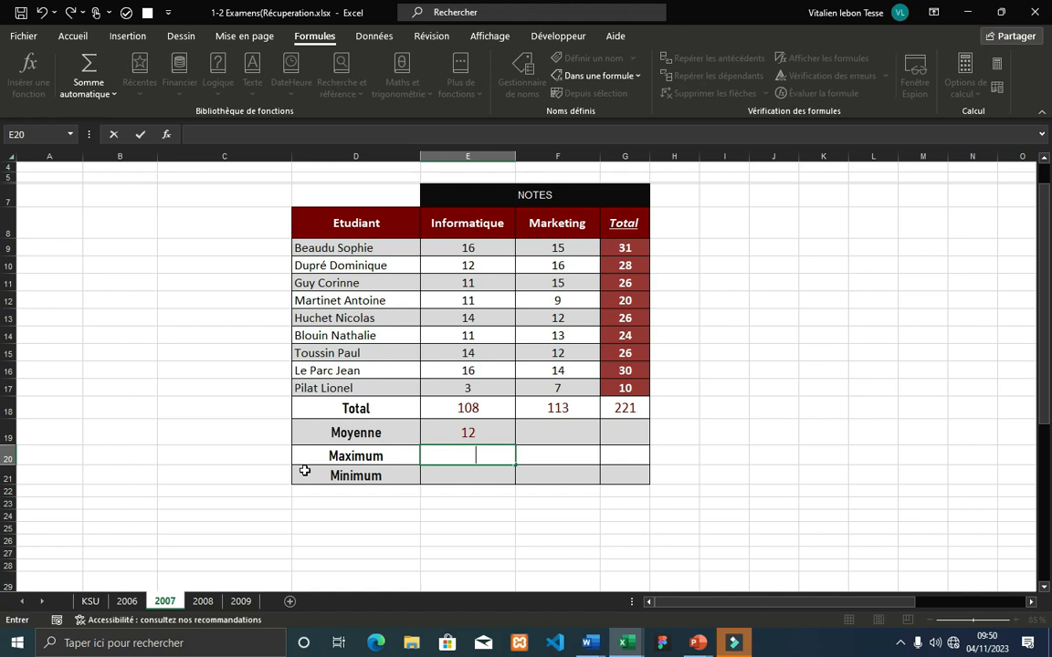
left_click(493, 436)
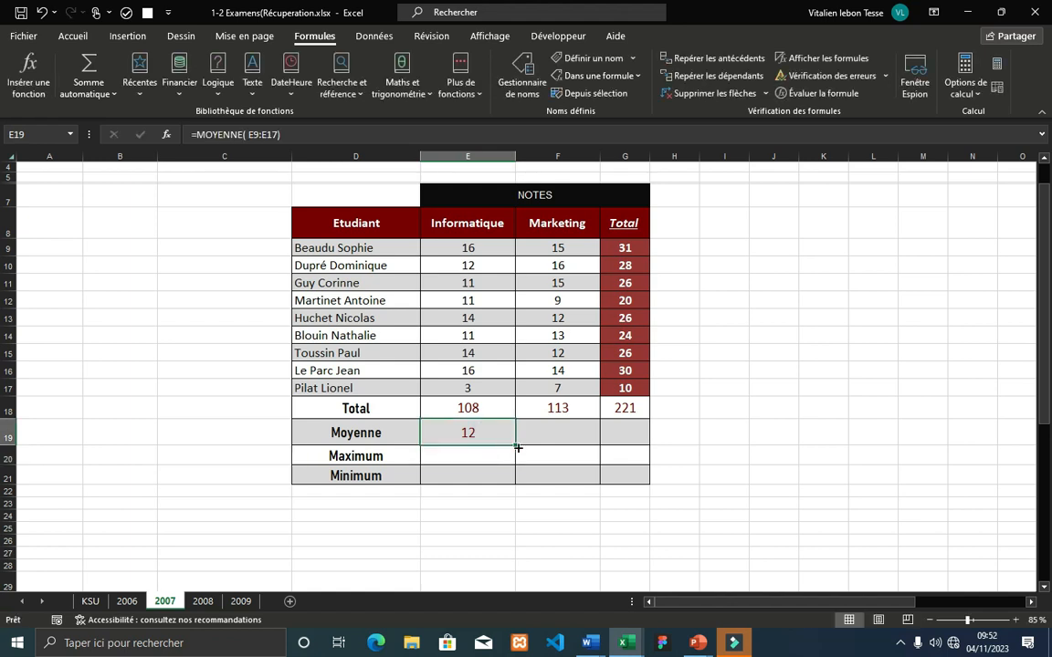
left_click(548, 439)
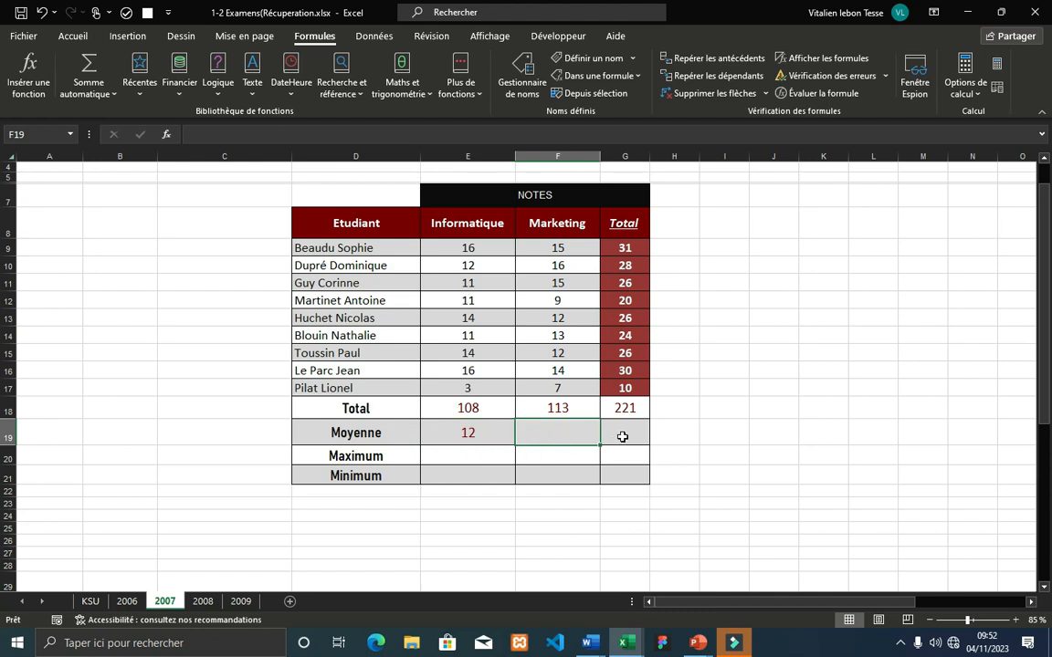
left_click(485, 439)
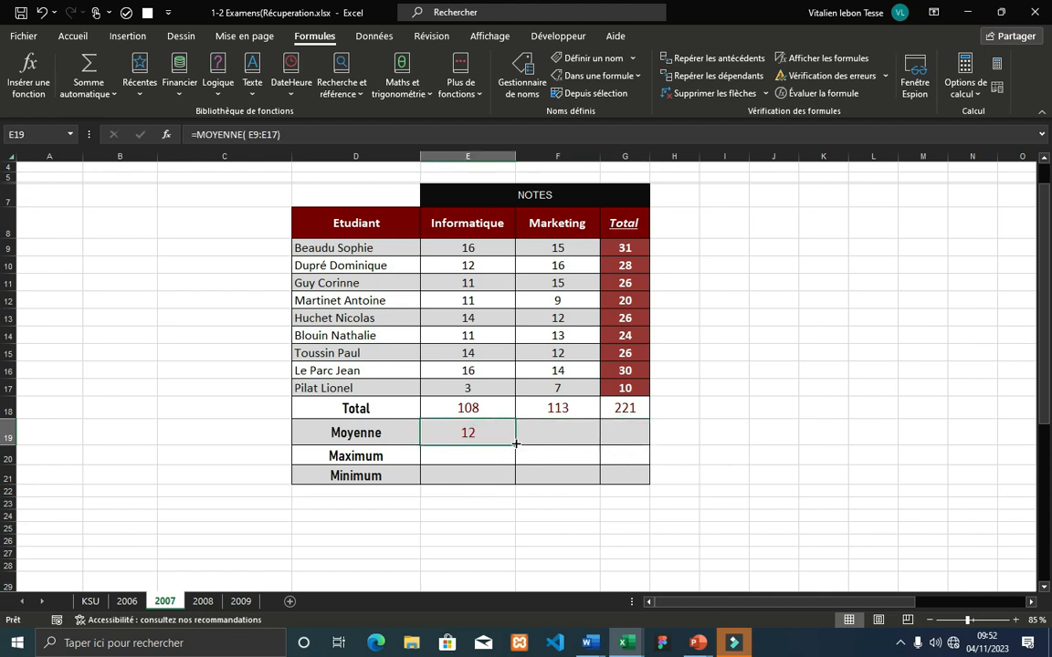
left_click_drag(516, 445, 638, 448)
double_click(549, 476)
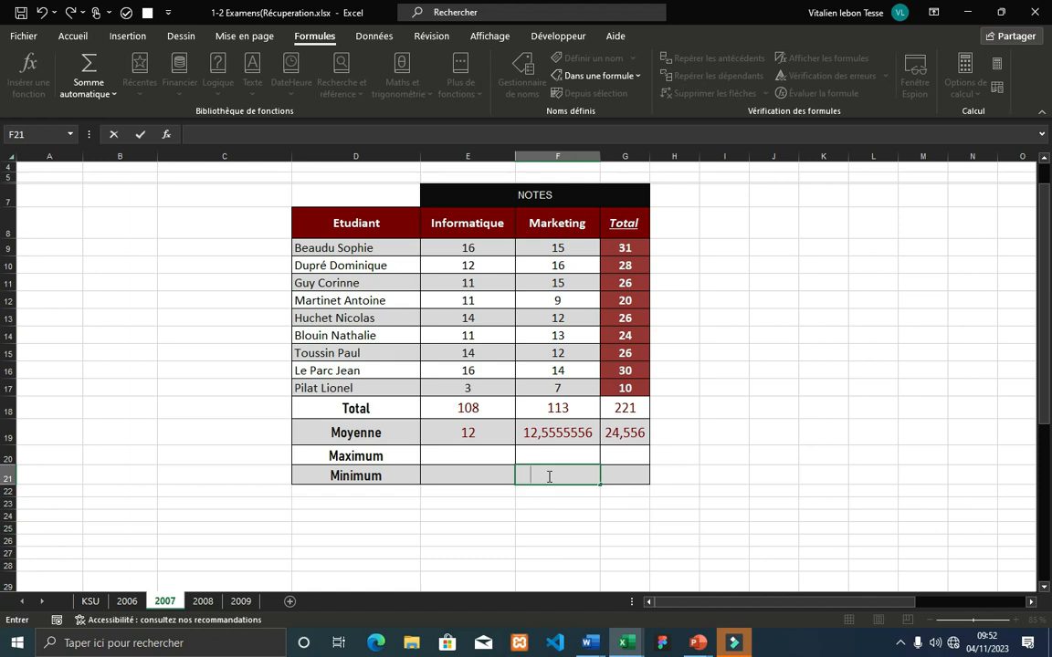
left_click(723, 512)
Step: Enter =MAX(E9:E17) in cell E20 to get the highest Informatique grade
left_click(476, 454)
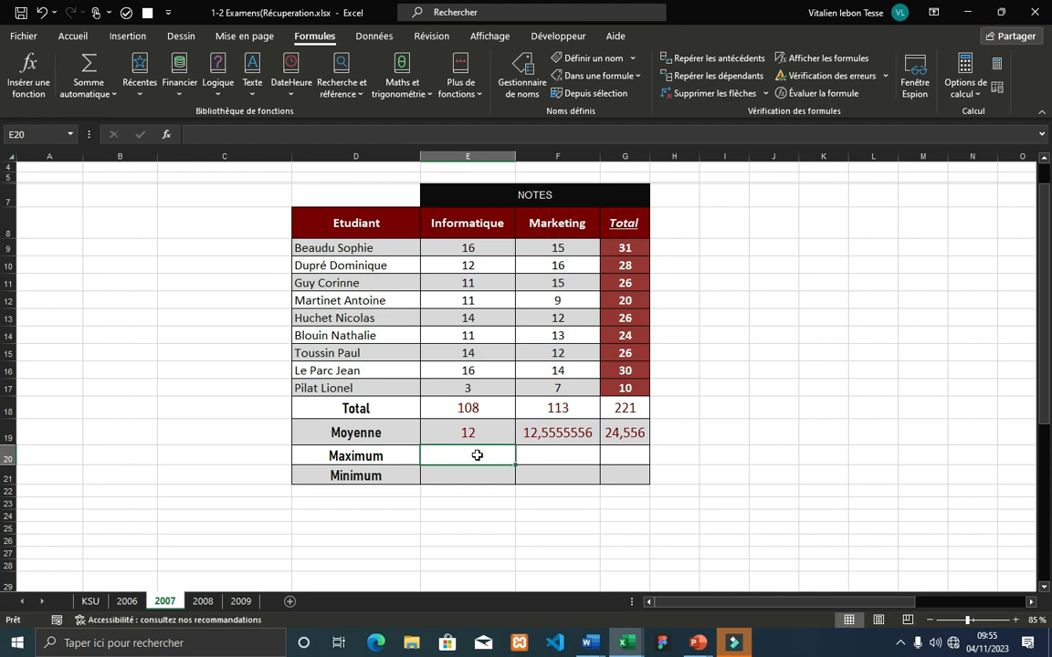
type("=")
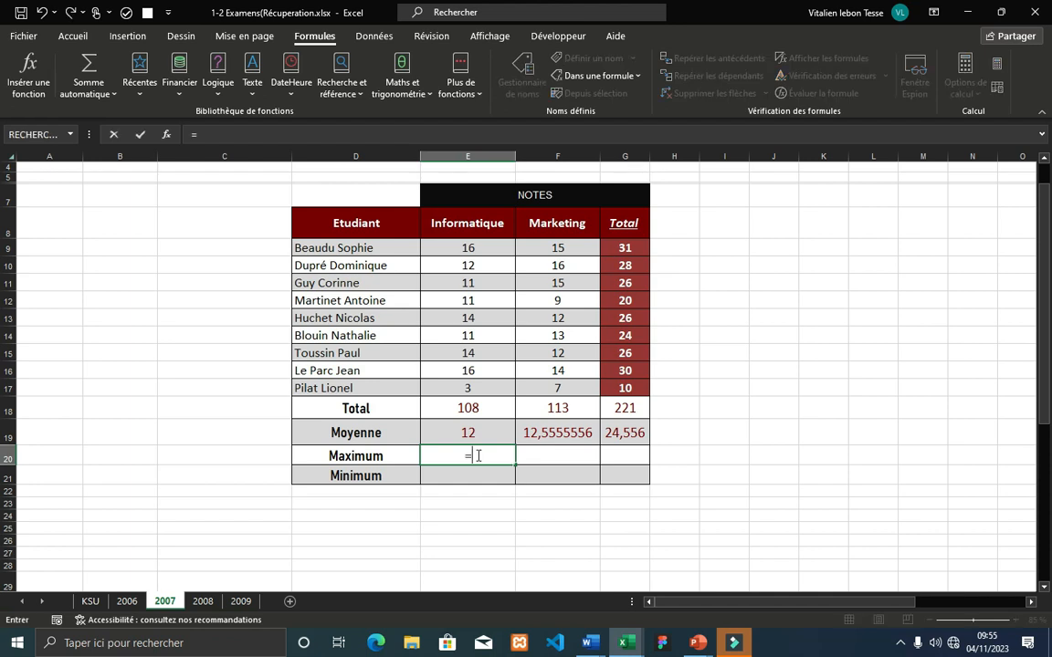
type("max")
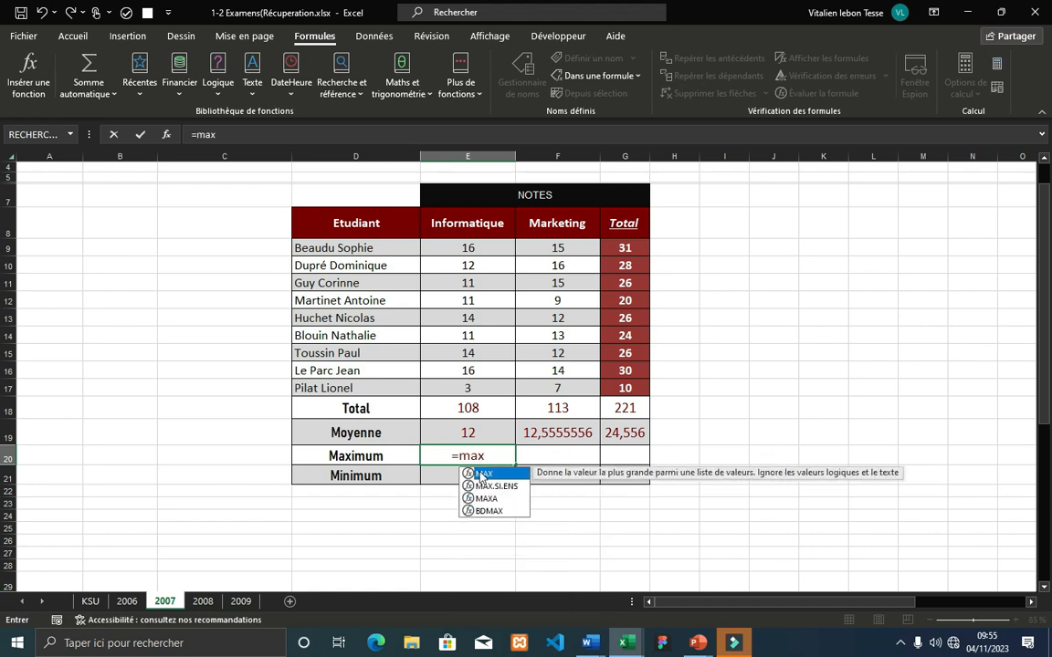
key("Tab")
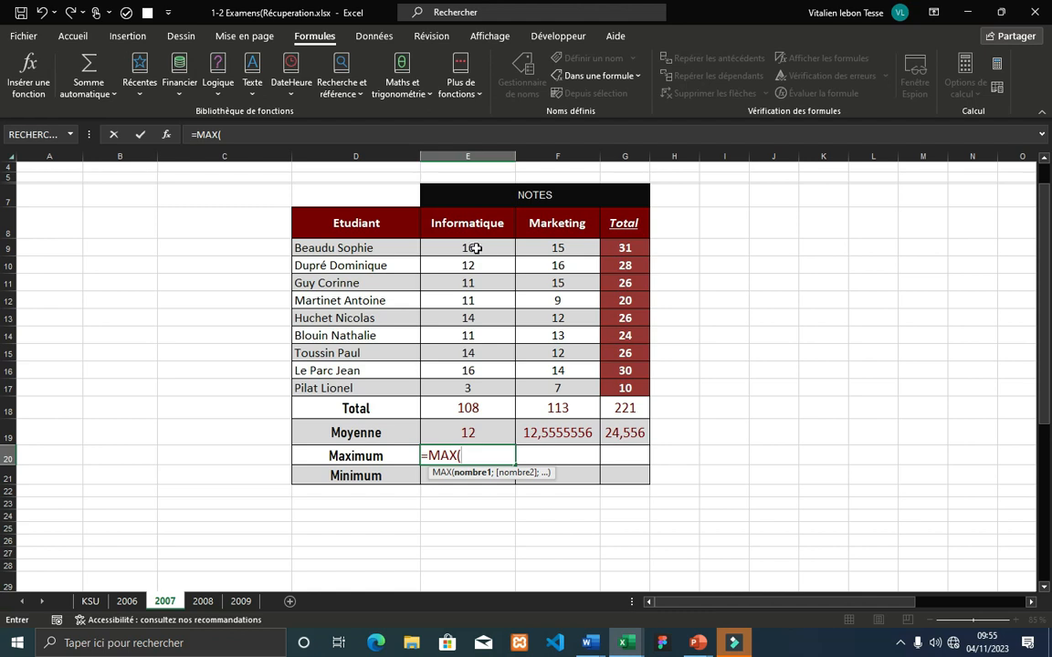
left_click_drag(474, 247, 487, 392)
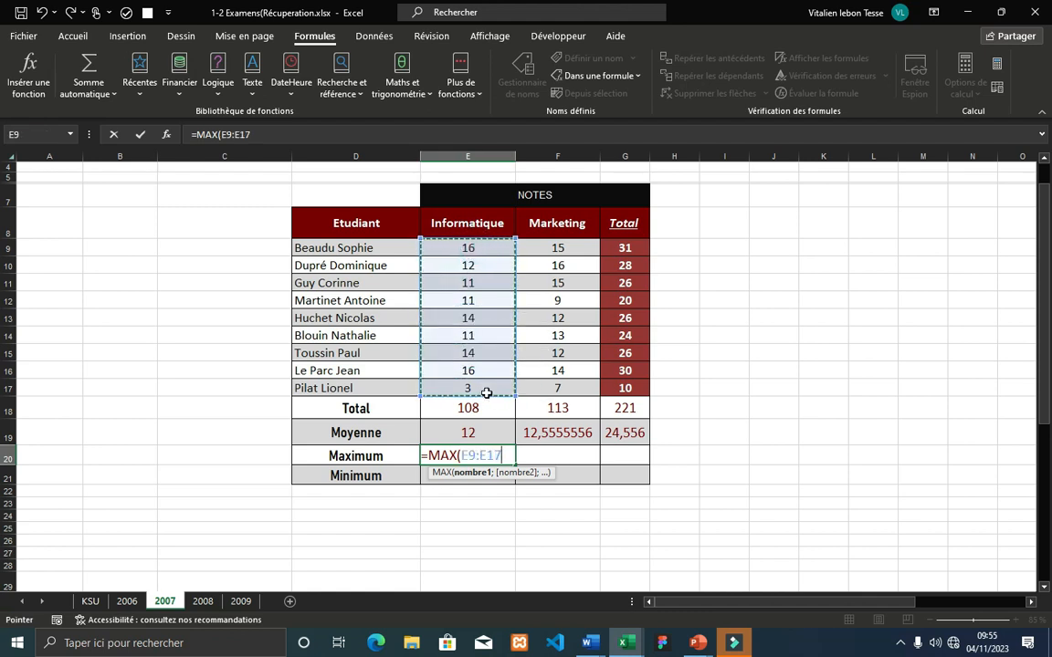
type(")")
key("Return")
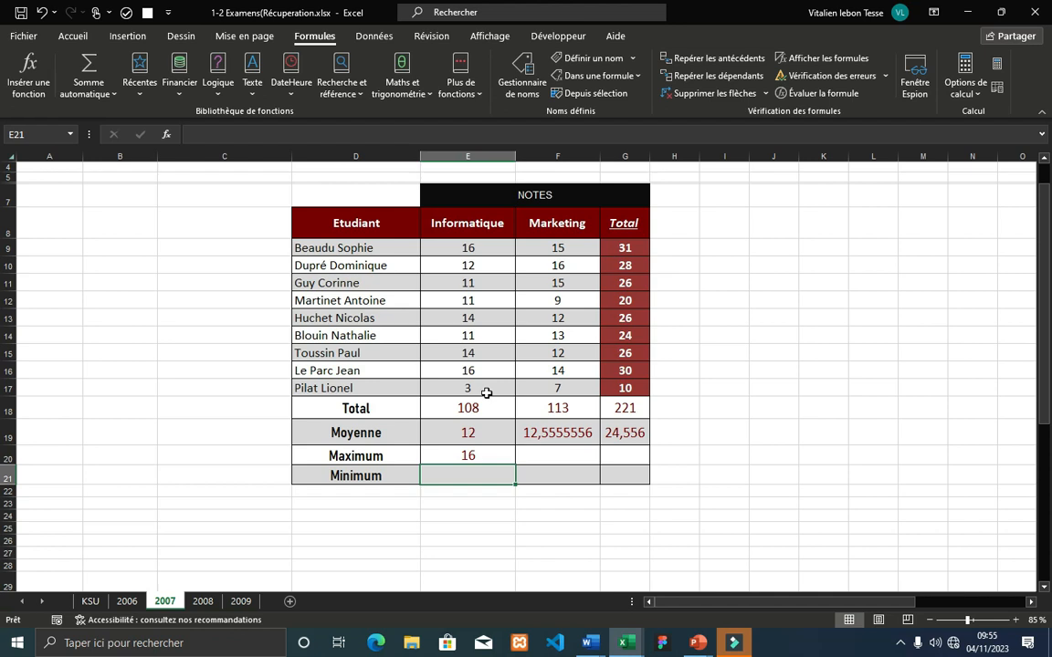
Step: Fill the maximum formula from E20 across to the Marketing and Total columns, through G20
key("F2")
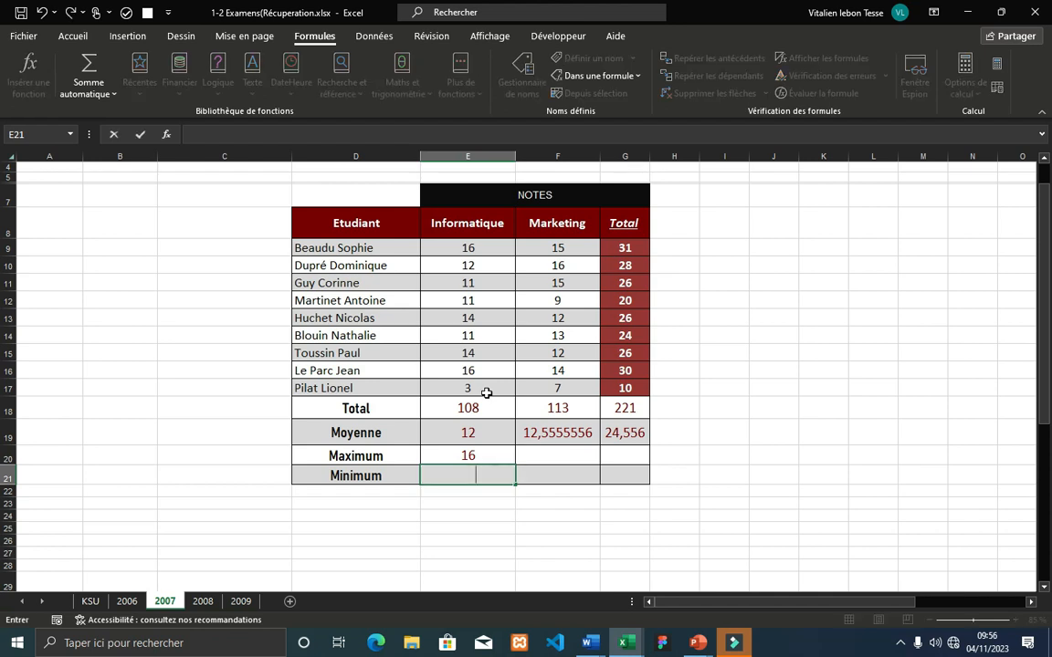
left_click(502, 456)
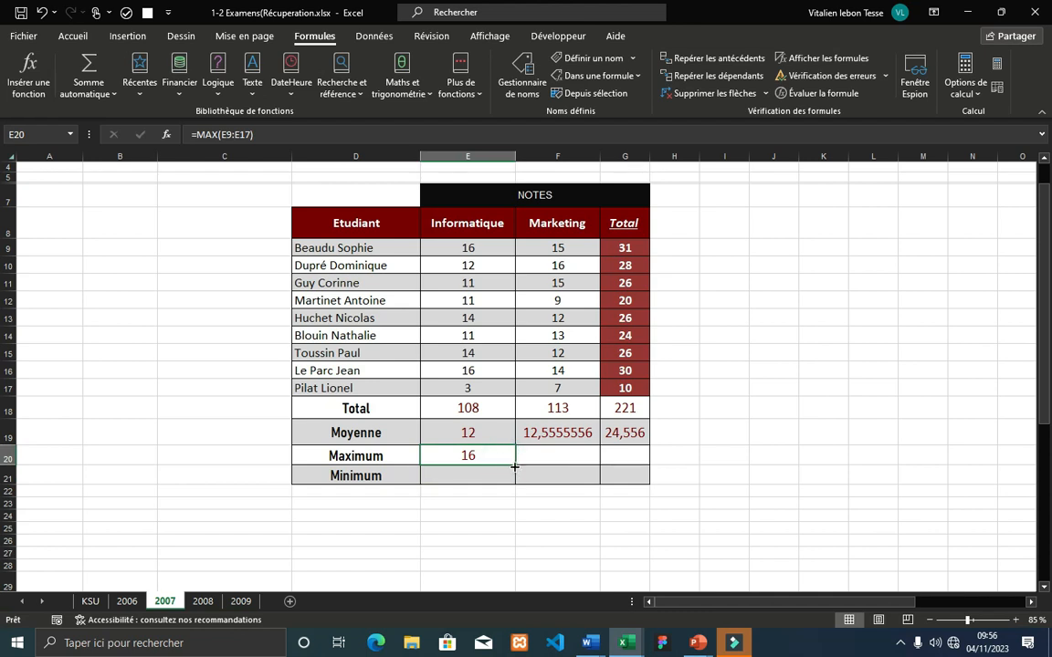
left_click_drag(515, 464, 639, 460)
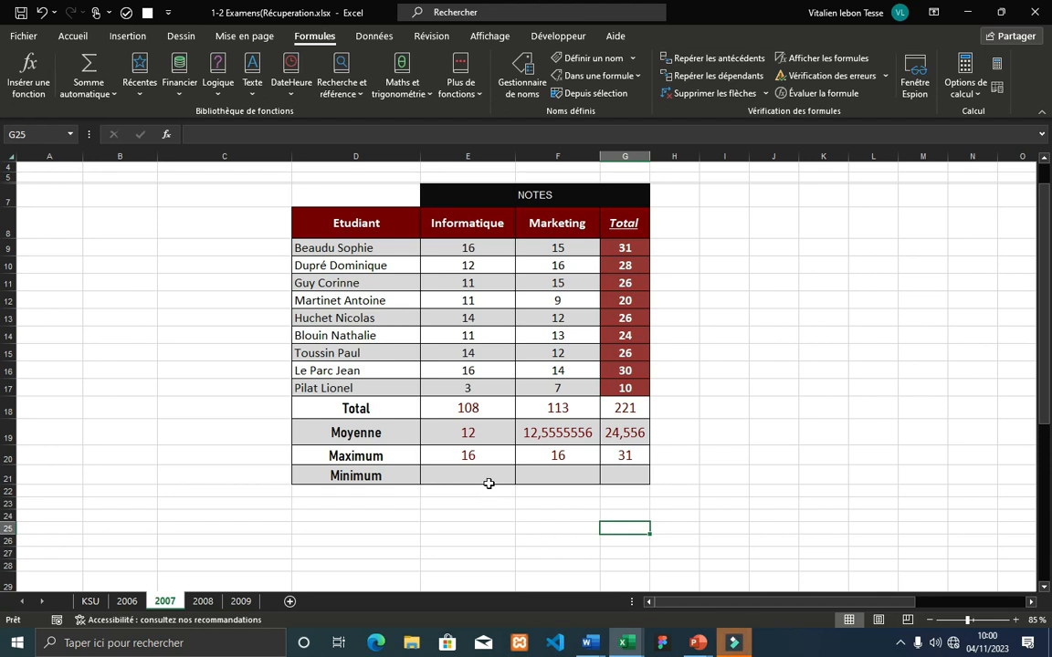
Step: Enter =MIN(E9:E17) in cell E21 to get the lowest Informatique grade
left_click(477, 473)
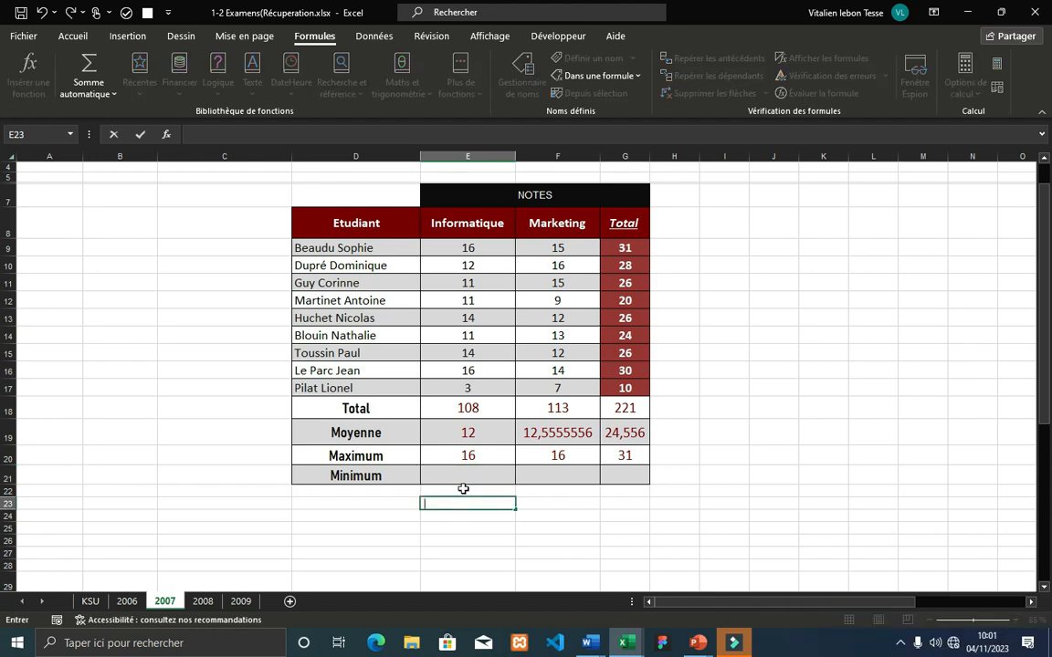
left_click_drag(469, 247, 481, 352)
left_click(472, 479)
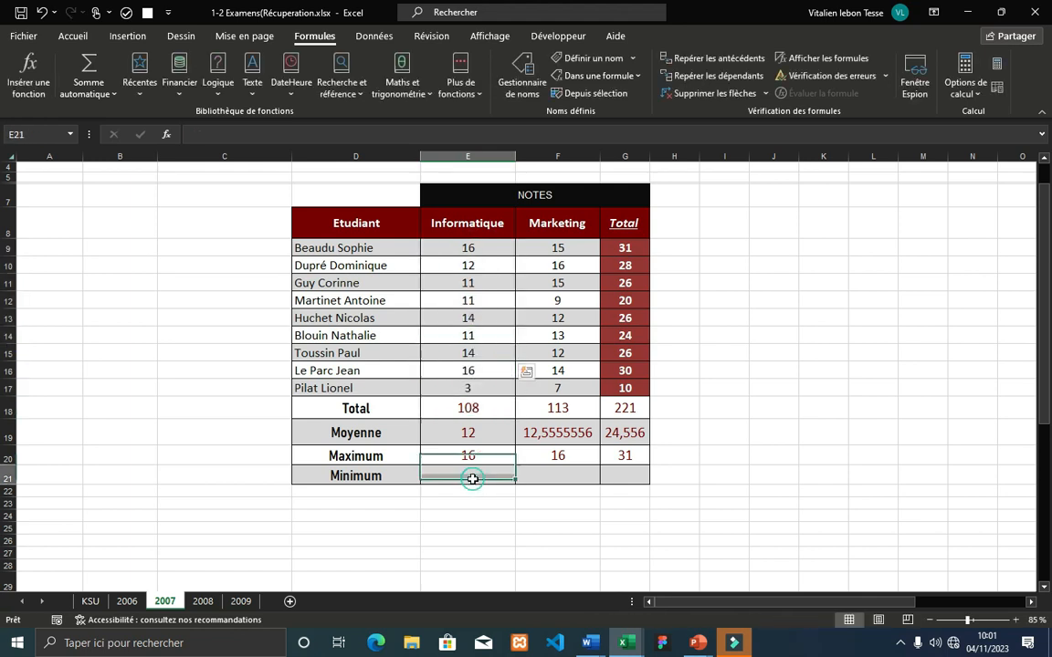
type("=min")
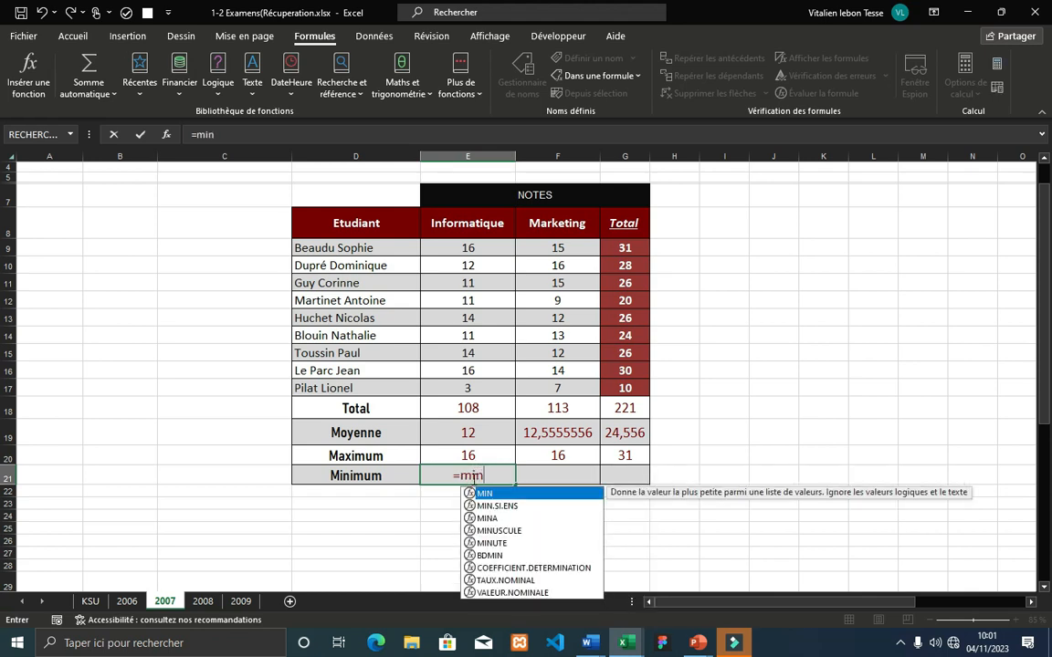
double_click(493, 494)
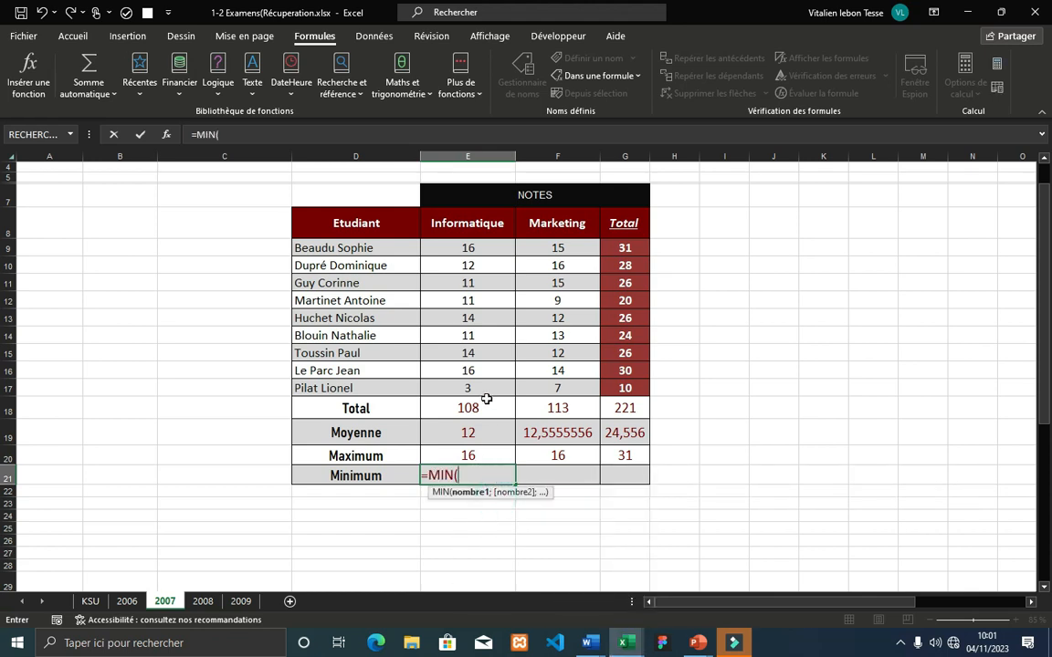
left_click_drag(482, 247, 482, 383)
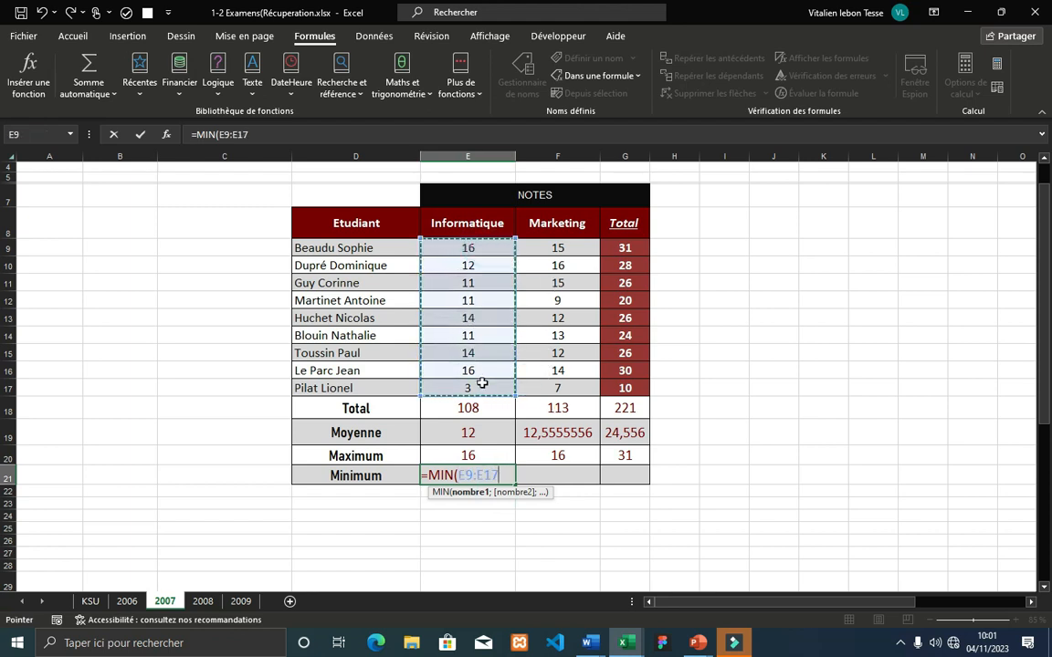
type(")")
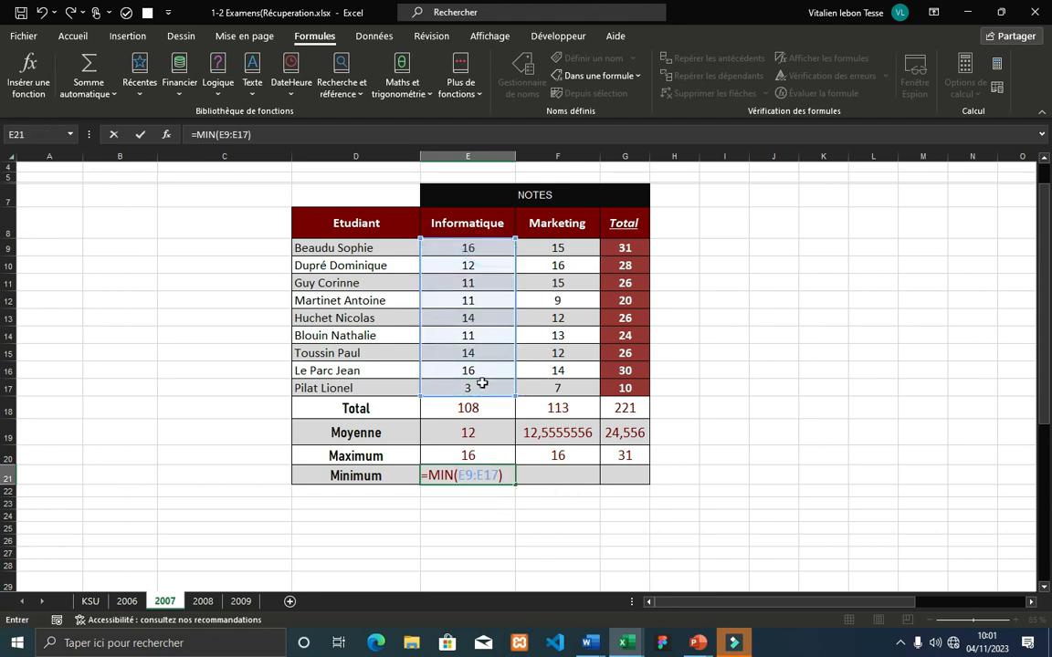
key("Return")
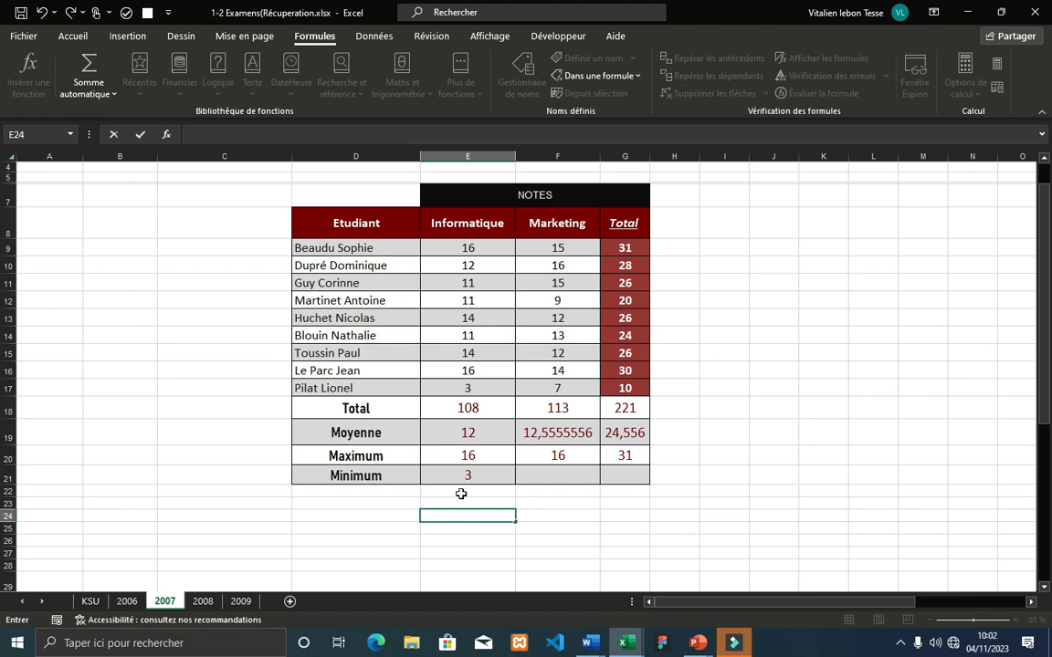
Step: Fill the minimum formula from E21 across to the Marketing and Total columns, through G21
left_click(555, 476)
left_click(628, 476)
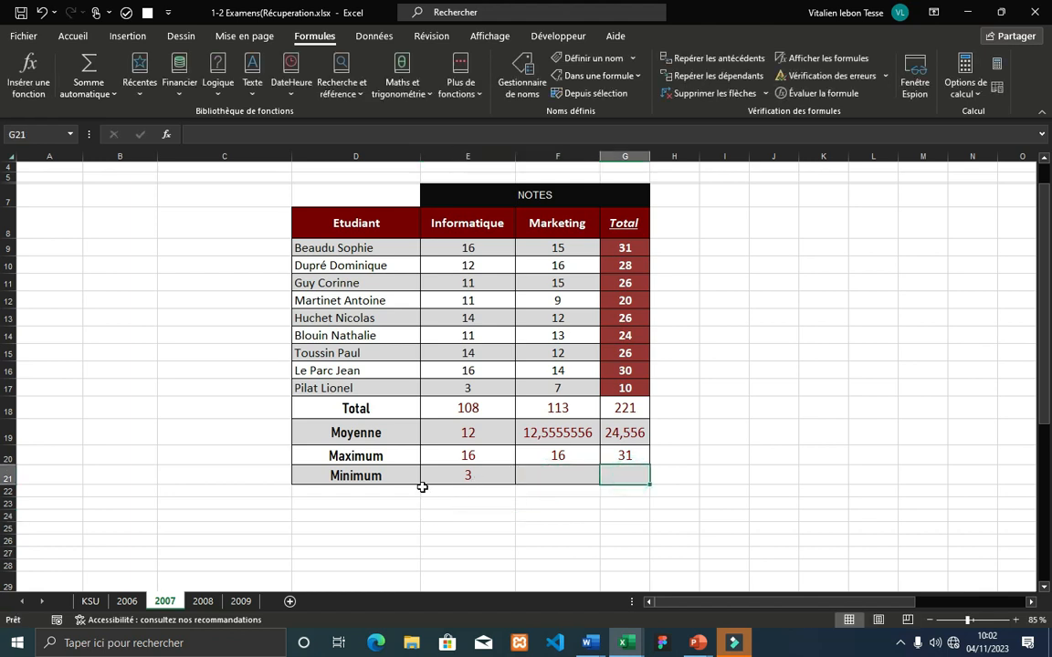
key("BackSpace")
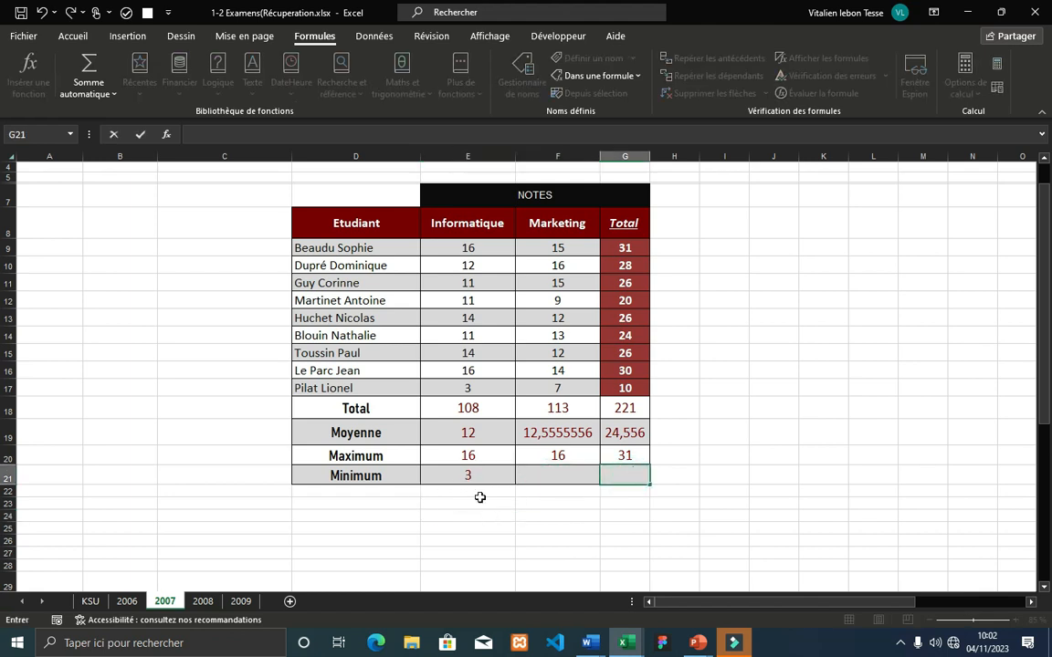
left_click(484, 475)
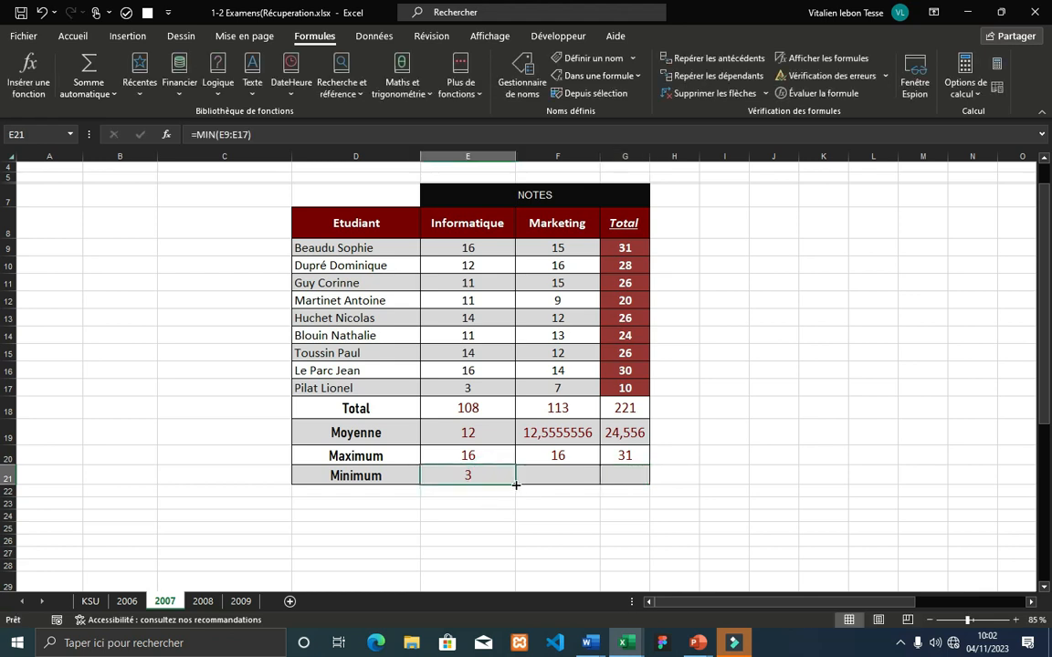
left_click_drag(516, 485, 655, 491)
double_click(636, 502)
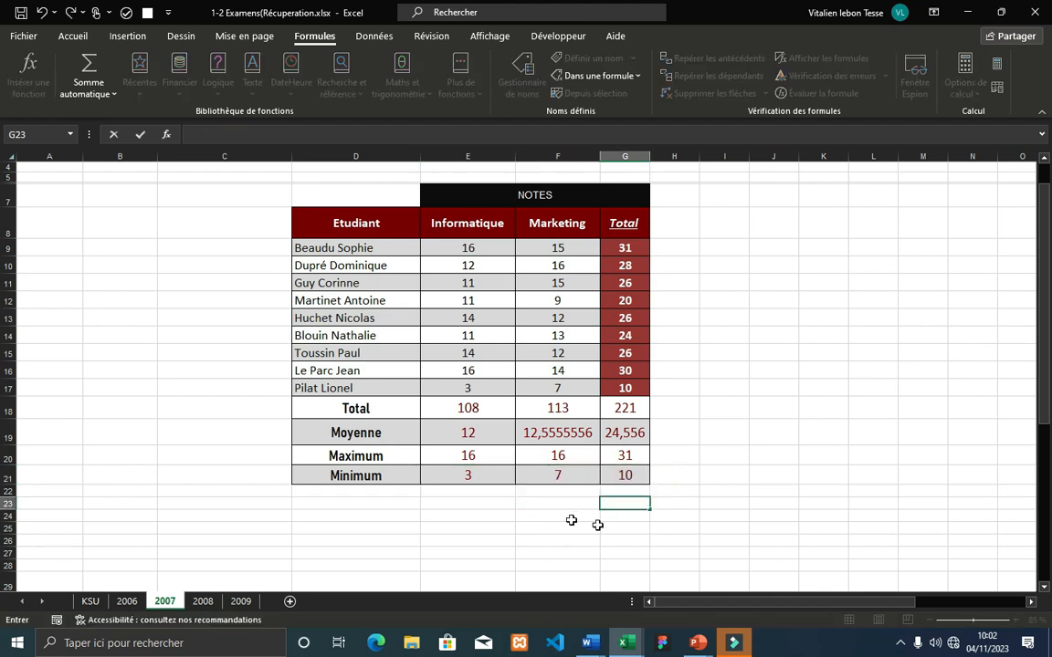
left_click(570, 528)
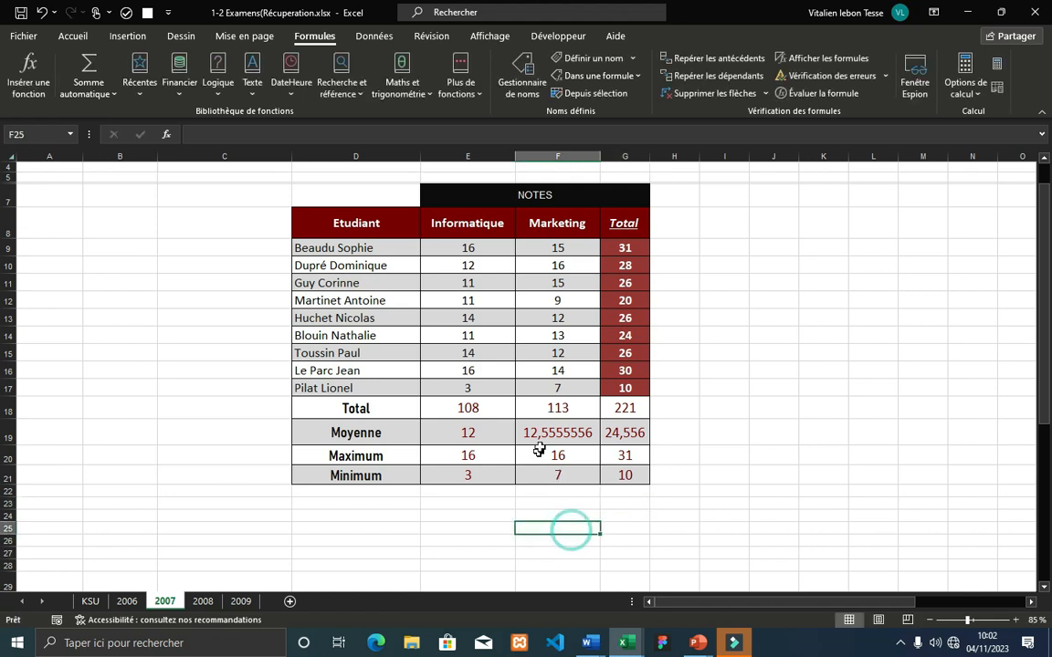